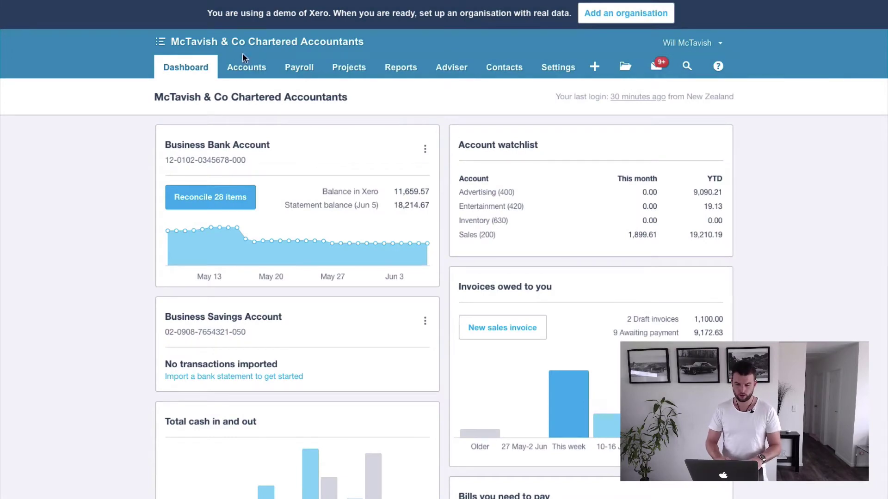
# Go to Accounts > Sales and choose Repeating invoice from the New dropdown.
pyautogui.click(246, 66)
pyautogui.click(251, 117)
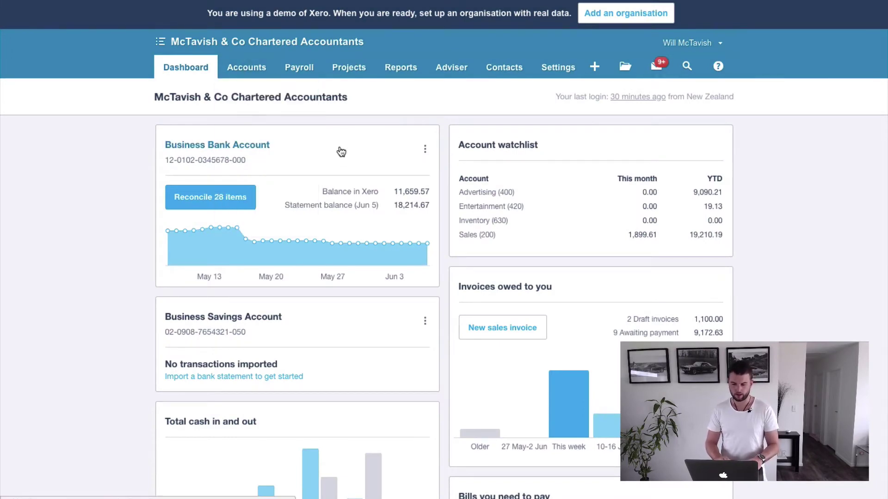
pyautogui.scroll(-2, 350, 280)
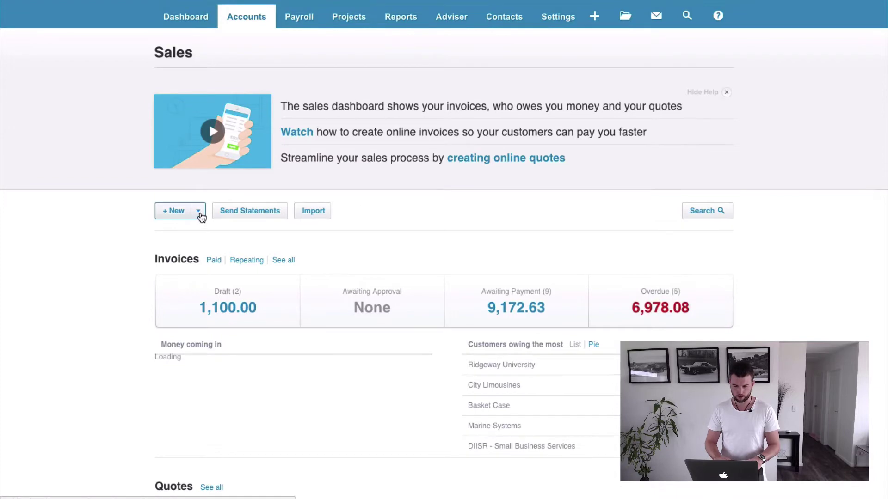
pyautogui.click(199, 213)
pyautogui.click(196, 281)
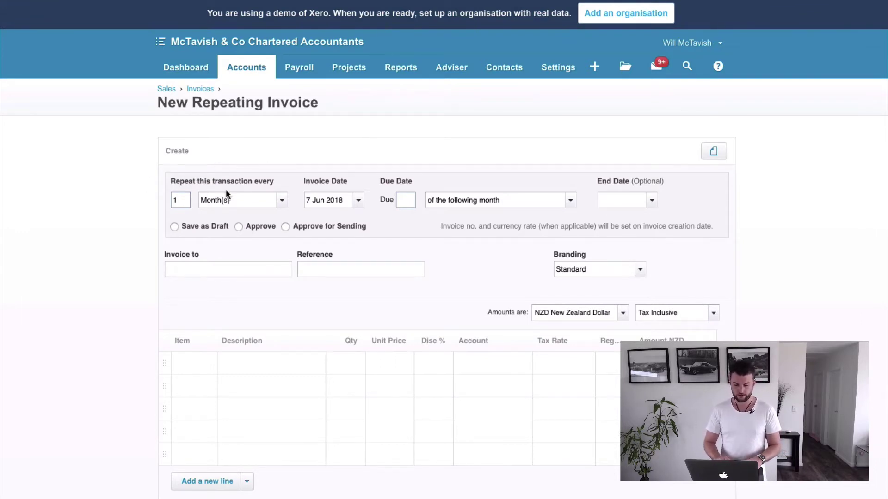
# Set the invoice date to 13 May 2018 and accept the past-date warning.
pyautogui.click(359, 202)
pyautogui.click(317, 221)
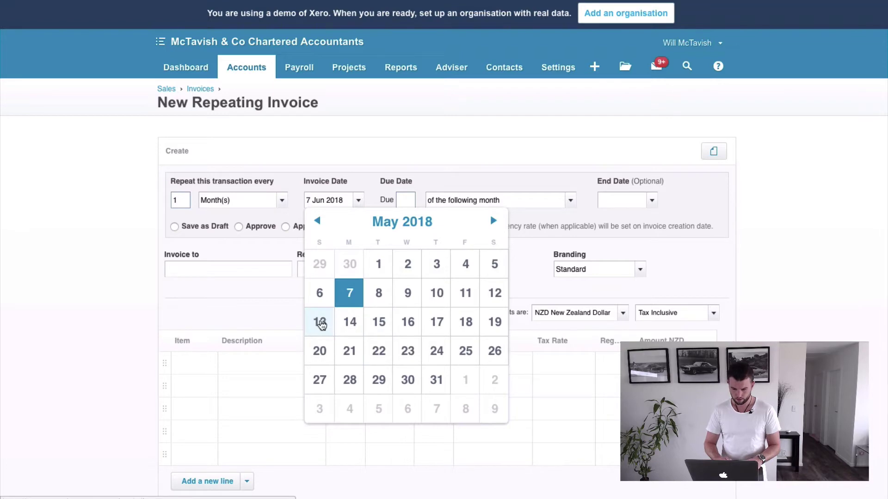
pyautogui.click(320, 322)
pyautogui.click(547, 299)
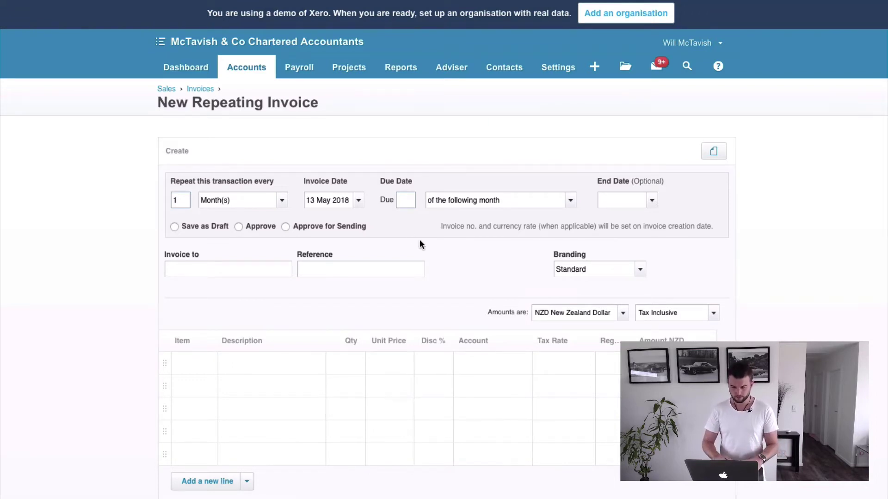
# Make the invoice due on the 7th of the current month.
pyautogui.click(408, 199)
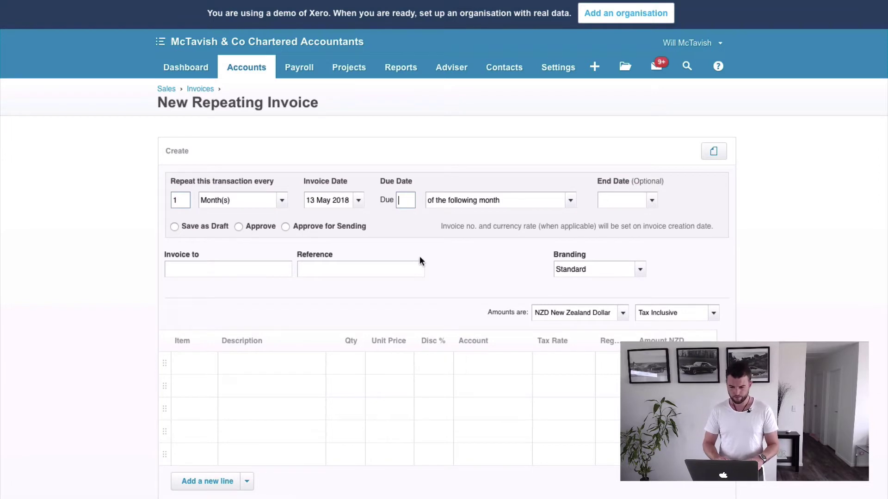
pyautogui.write('7')
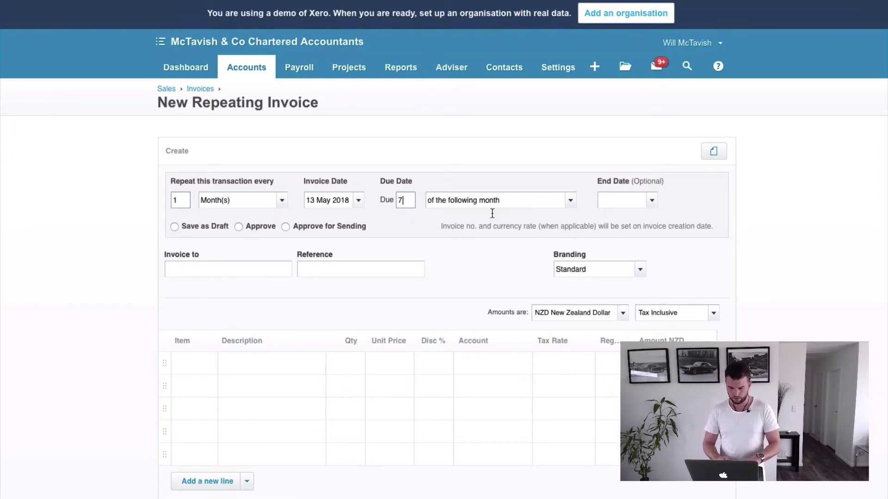
pyautogui.click(571, 201)
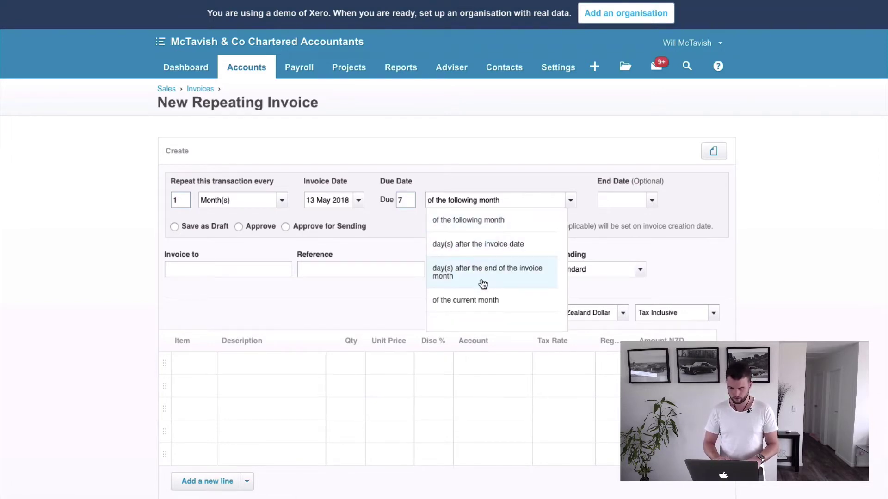
pyautogui.click(482, 301)
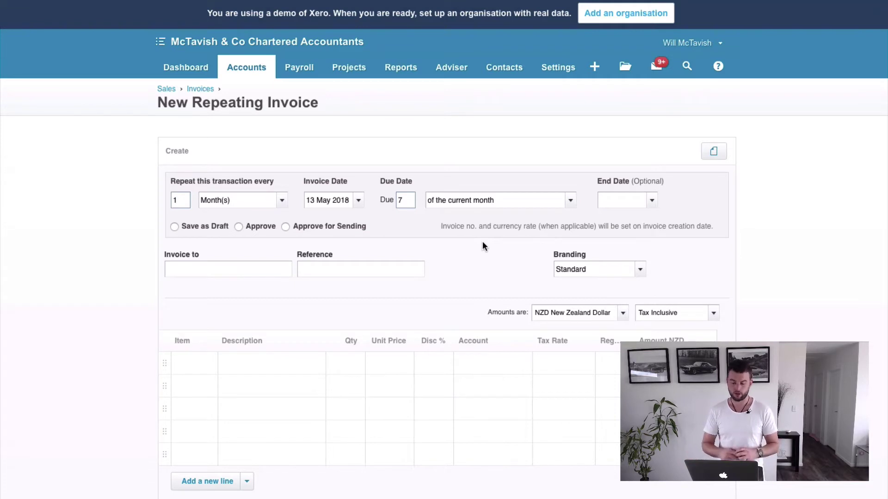
# Address the invoice to Ac Corporation, found by typing AC in Invoice to.
pyautogui.click(218, 267)
pyautogui.write('AC')
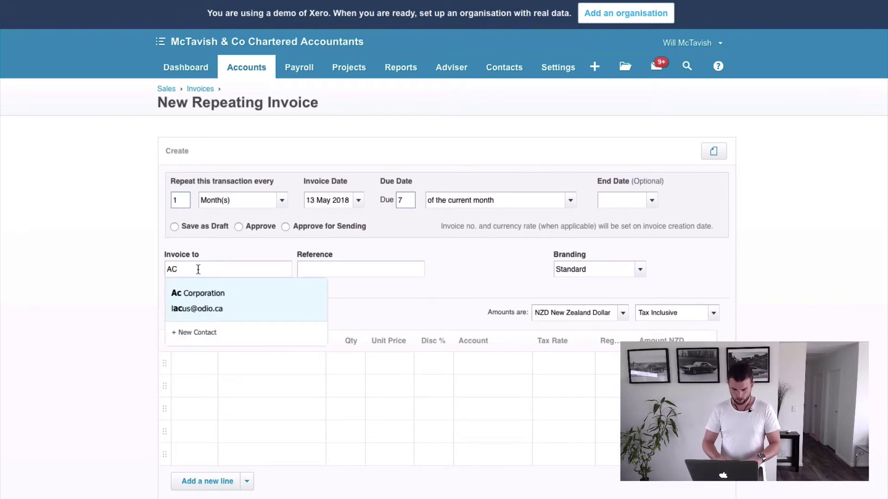
pyautogui.click(210, 301)
pyautogui.click(333, 267)
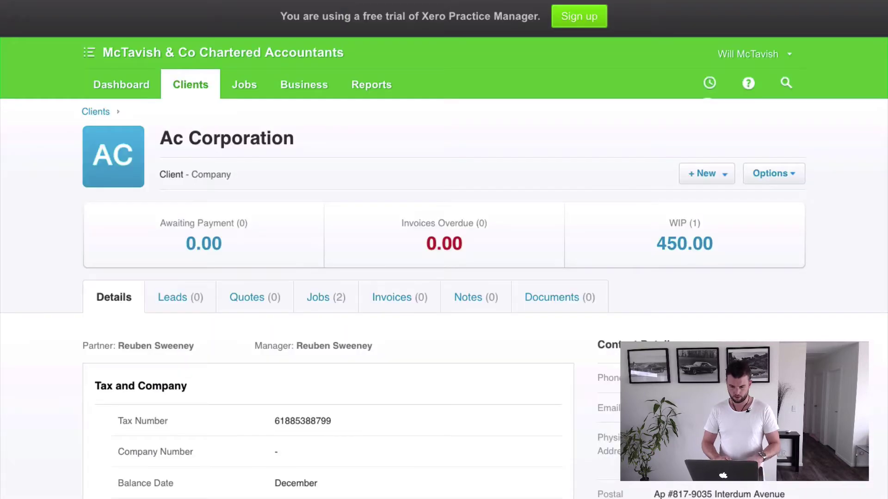
# Copy job number J000032 from Ac Corporation's Practice Manager jobs and paste it as the reference.
pyautogui.scroll(-2, 370, 273)
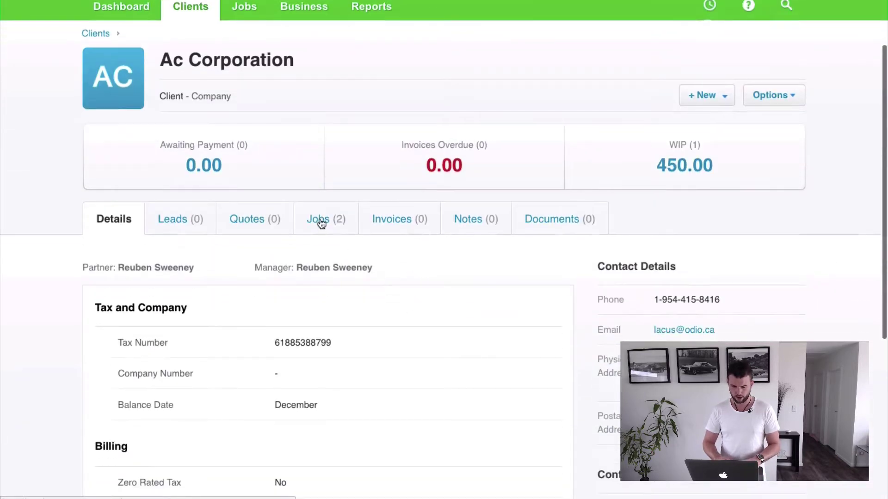
pyautogui.click(319, 221)
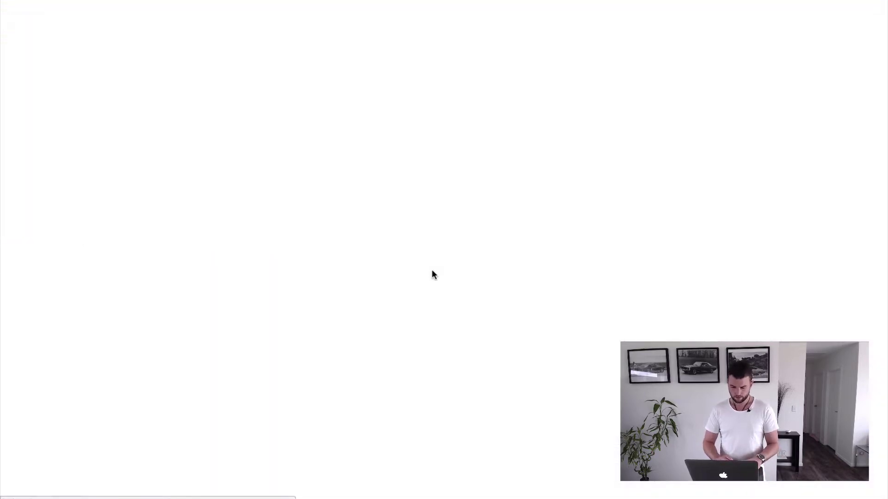
pyautogui.scroll(-3, 432, 274)
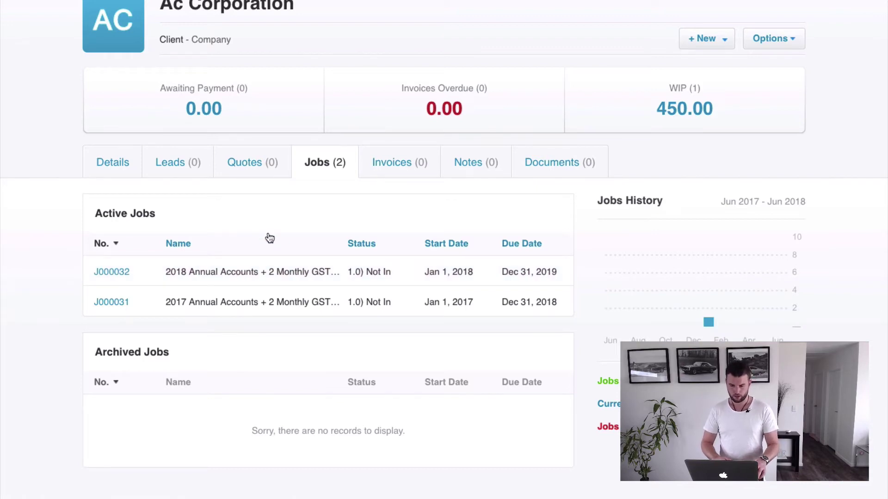
pyautogui.moveTo(131, 273); pyautogui.dragTo(94, 274)
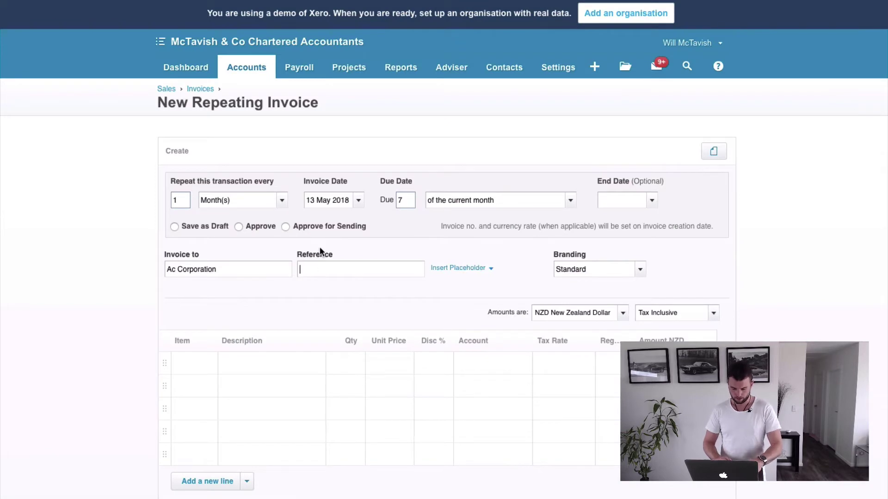
pyautogui.write('J000032')
# Set the invoices to Approve for Sending and save the templated email message.
pyautogui.click(411, 234)
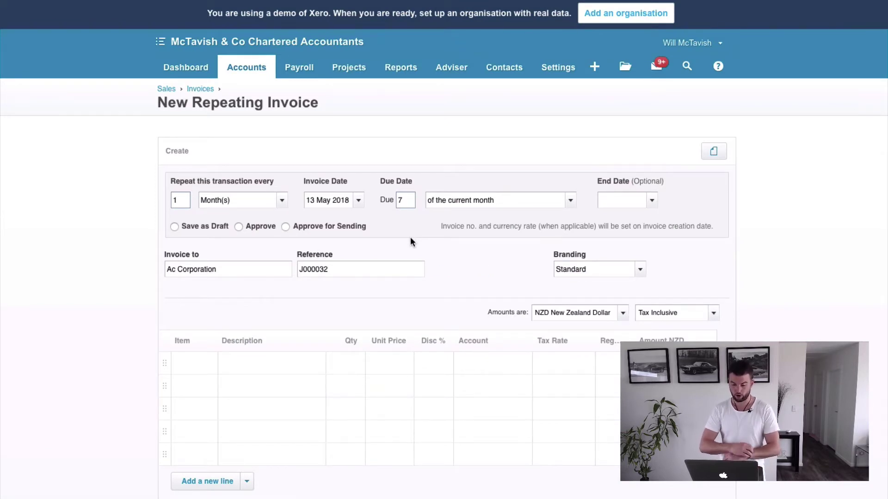
pyautogui.click(285, 226)
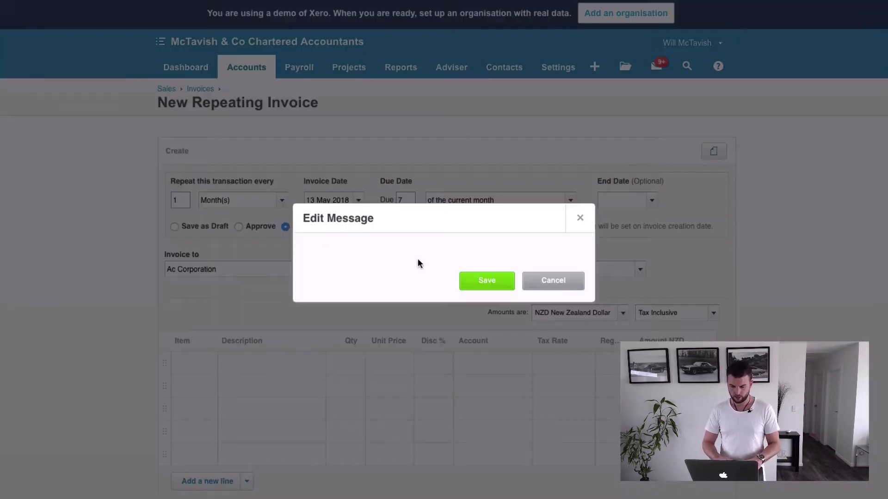
pyautogui.click(444, 226)
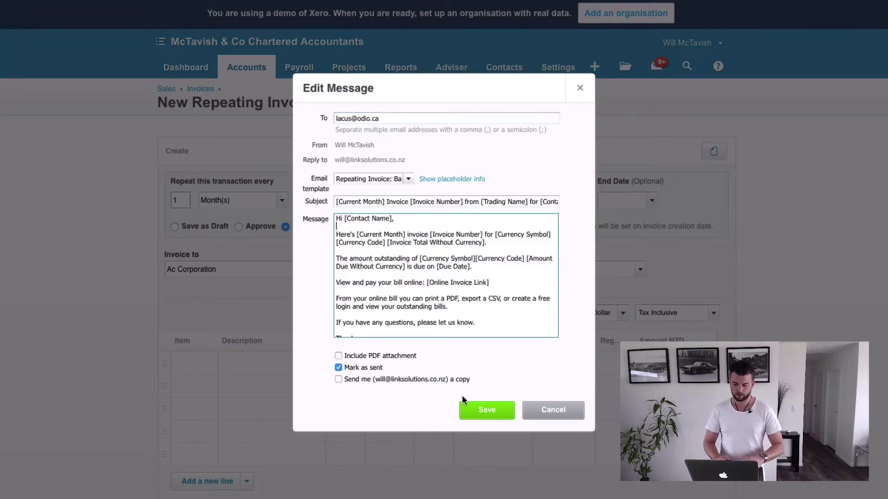
pyautogui.click(490, 413)
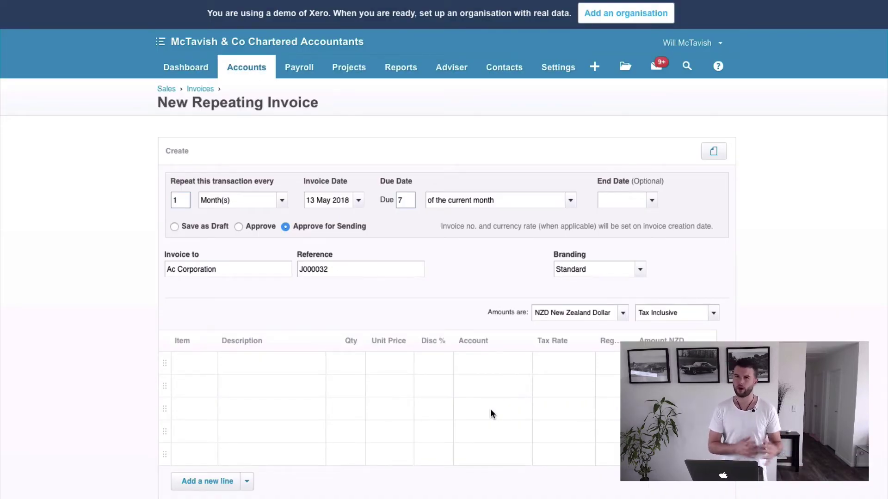
# Add a line 'Monthly Service Agreement', quantity 1 at unit price 500.
pyautogui.scroll(-5, 489, 242)
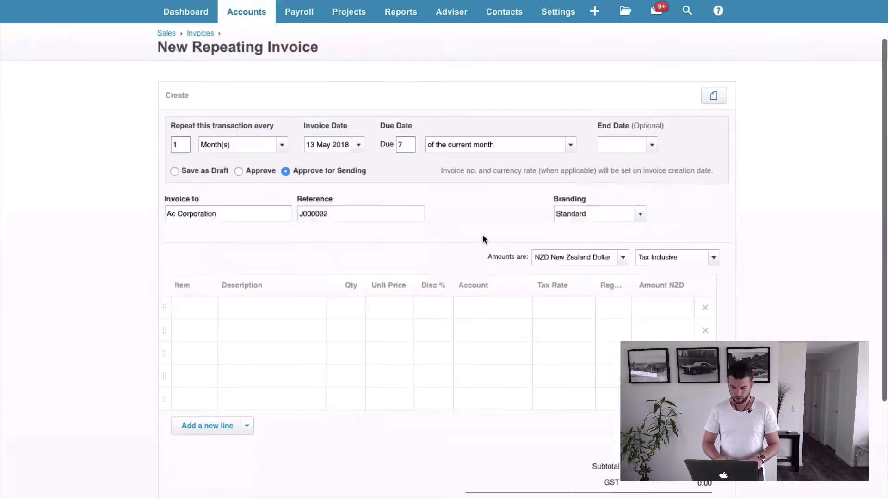
pyautogui.click(249, 241)
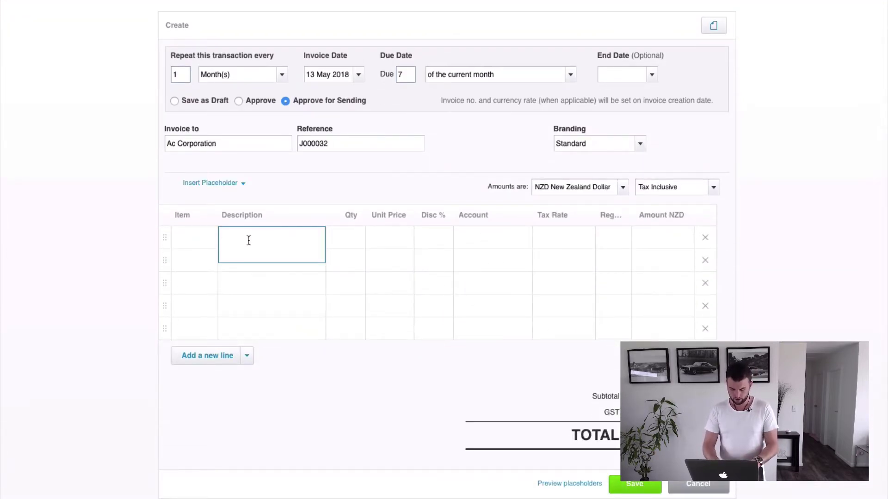
pyautogui.write('Monthly Ser')
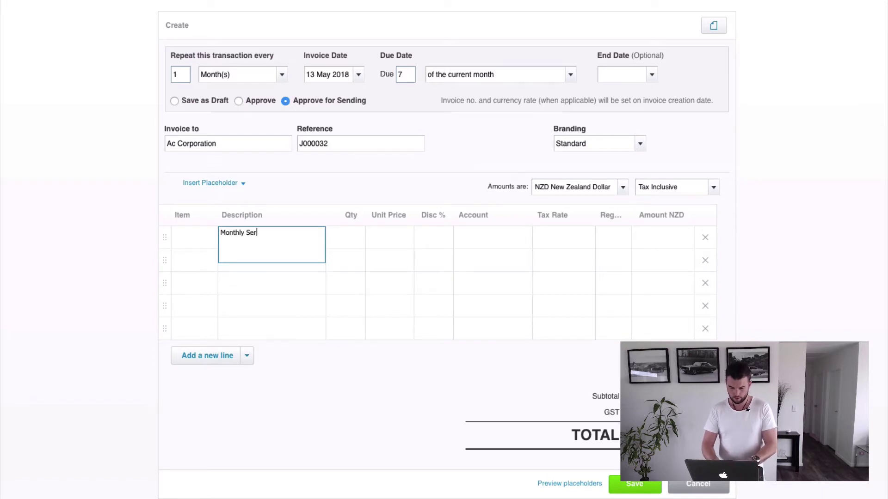
pyautogui.write('vice Agreeemnt')
pyautogui.press('Tab')
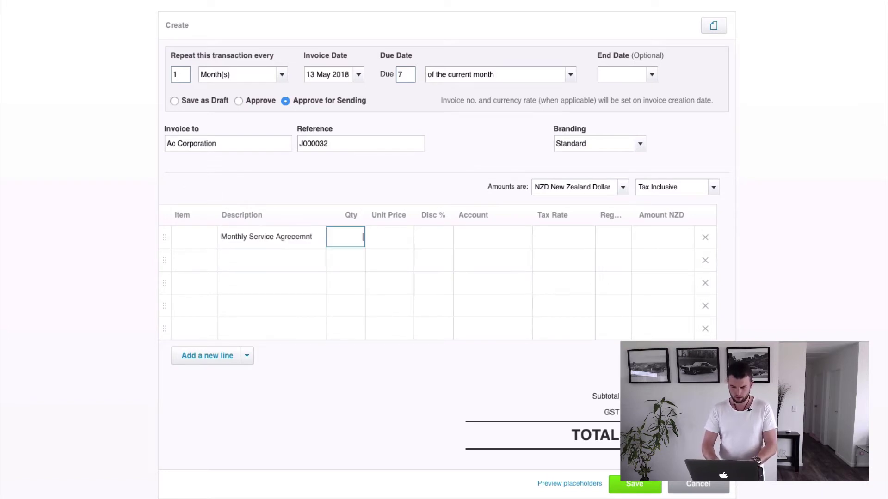
pyautogui.click(303, 233)
pyautogui.write('ent')
pyautogui.press('BackSpace')
pyautogui.press('BackSpace')
pyautogui.press('BackSpace')
pyautogui.press('BackSpace')
pyautogui.press('BackSpace')
pyautogui.write('ment')
pyautogui.press('Tab')
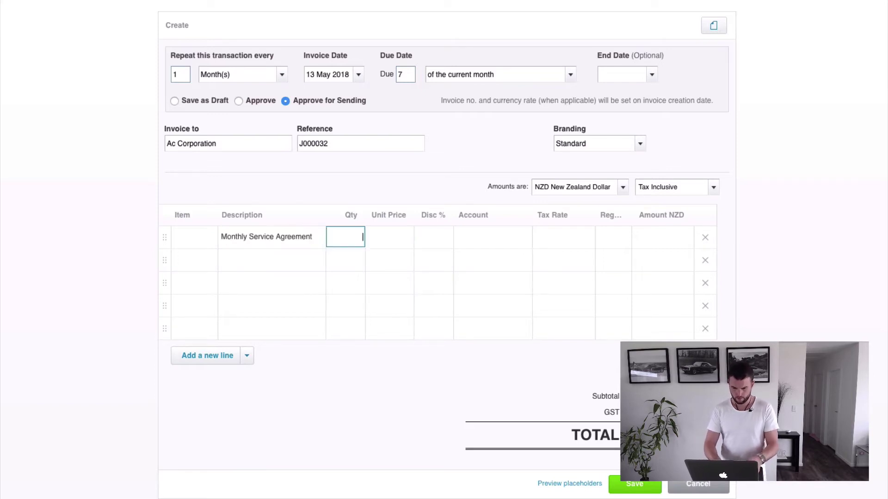
pyautogui.write('1')
pyautogui.press('Tab')
pyautogui.write('500')
pyautogui.press('Tab')
# Code the line to account 200 - Sales with the No GST tax rate.
pyautogui.press('Tab')
pyautogui.write('2')
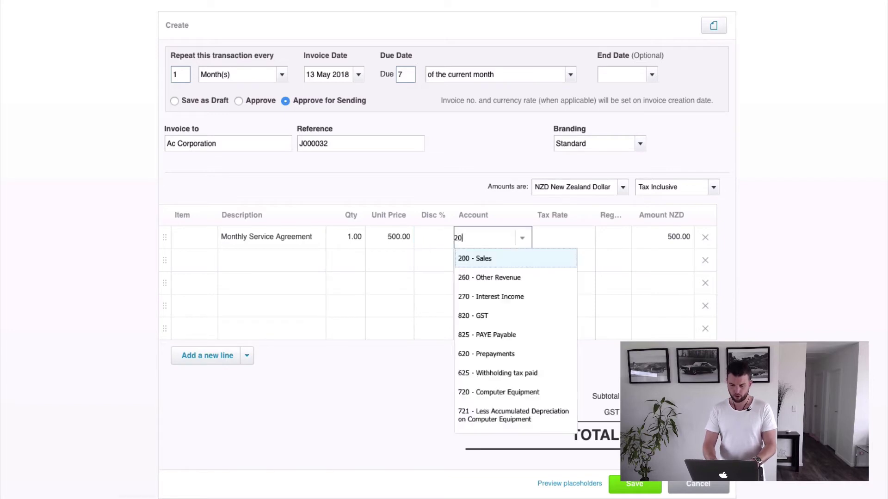
pyautogui.press('Tab')
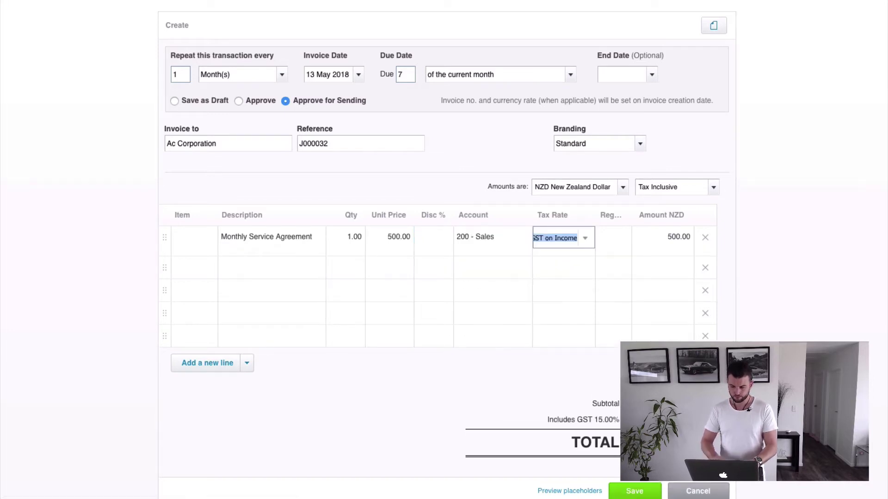
pyautogui.click(586, 238)
pyautogui.click(559, 297)
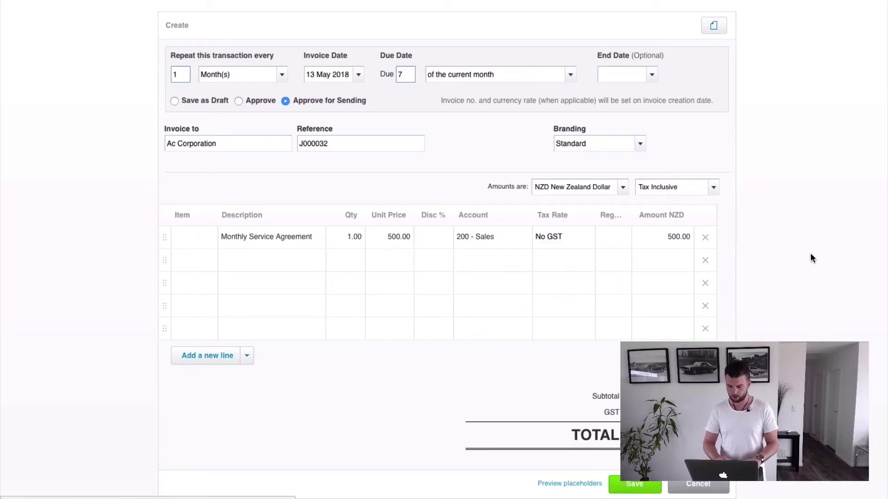
pyautogui.scroll(1, 796, 223)
pyautogui.scroll(-4, 795, 218)
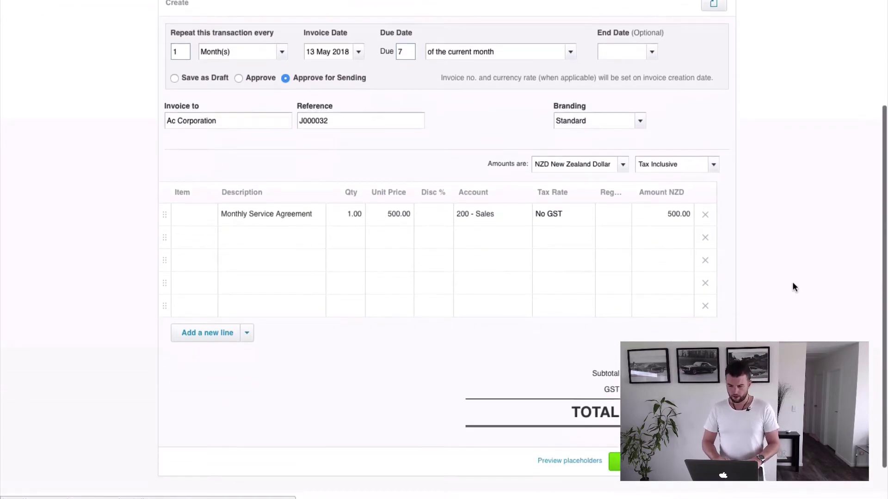
pyautogui.scroll(6, 694, 232)
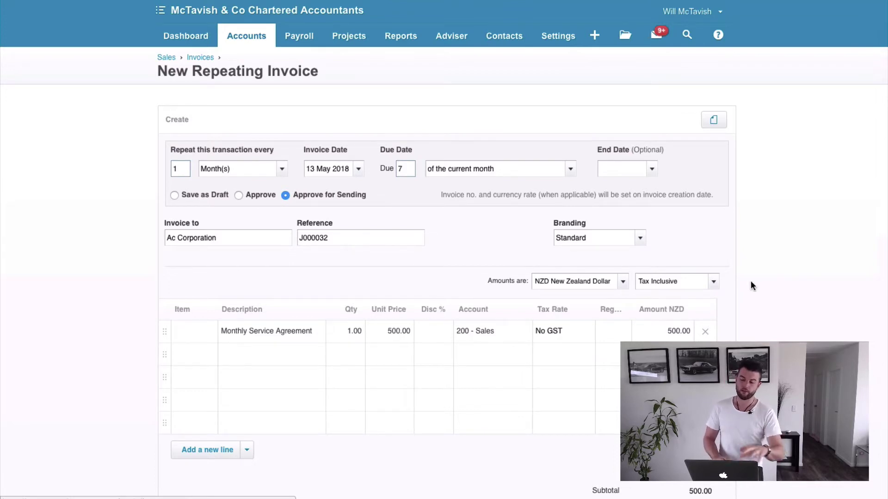
# Try saving the repeating invoice, which fails because the due date precedes the invoice date.
pyautogui.scroll(-3, 751, 281)
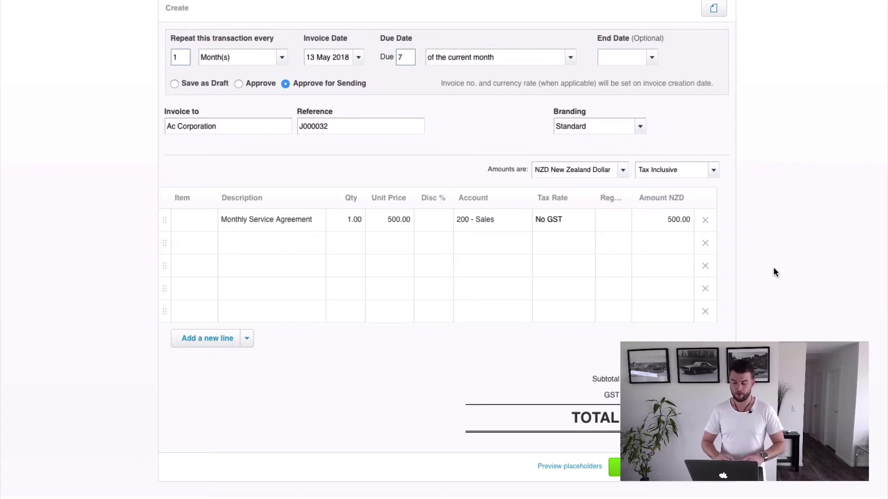
pyautogui.scroll(-1, 775, 273)
pyautogui.scroll(2, 775, 272)
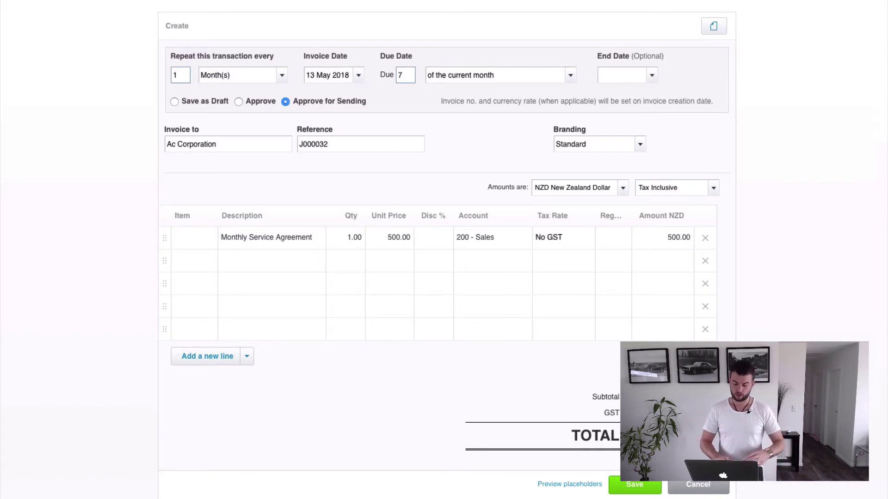
pyautogui.click(635, 485)
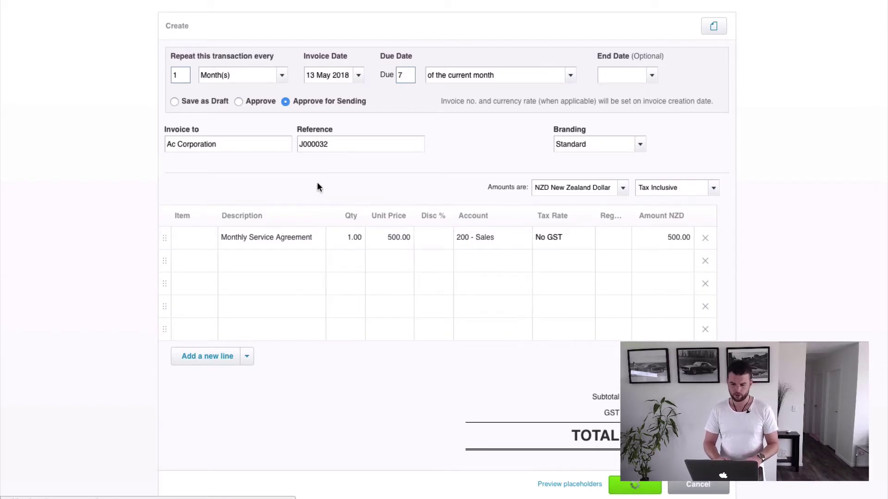
pyautogui.scroll(-2, 398, 204)
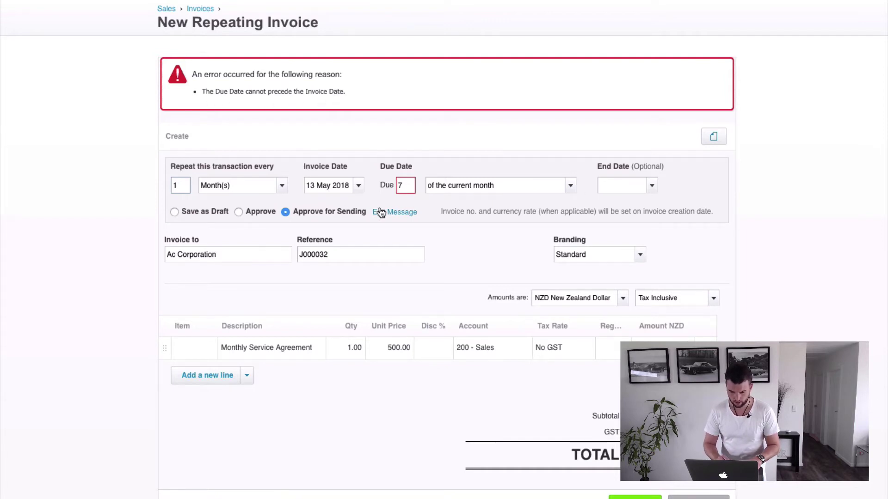
# Change the due date to 7 day(s) after the invoice date.
pyautogui.scroll(-1, 324, 185)
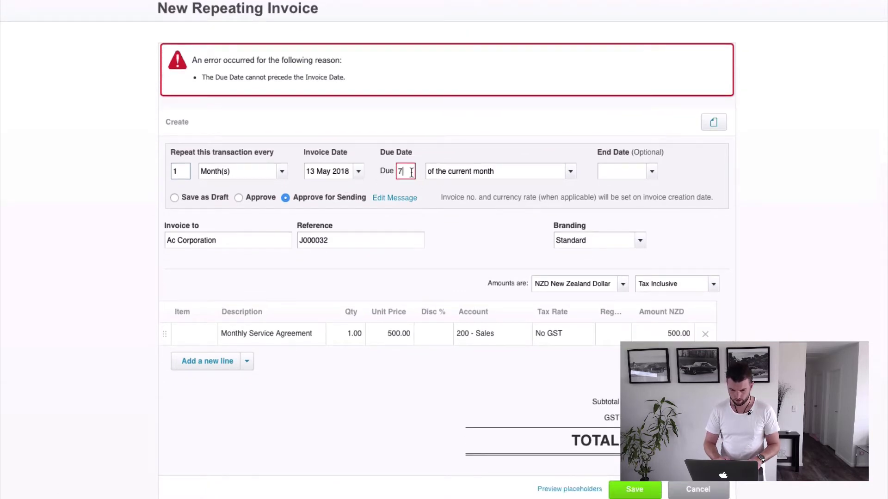
pyautogui.click(572, 172)
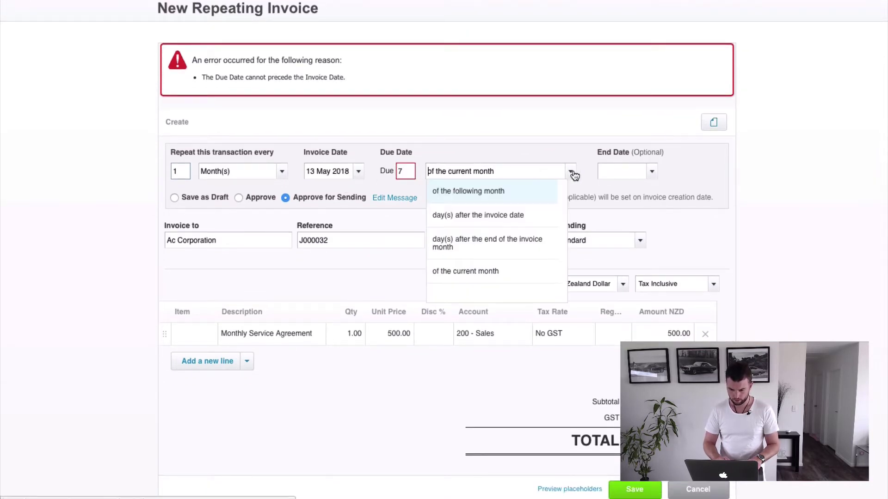
pyautogui.click(512, 216)
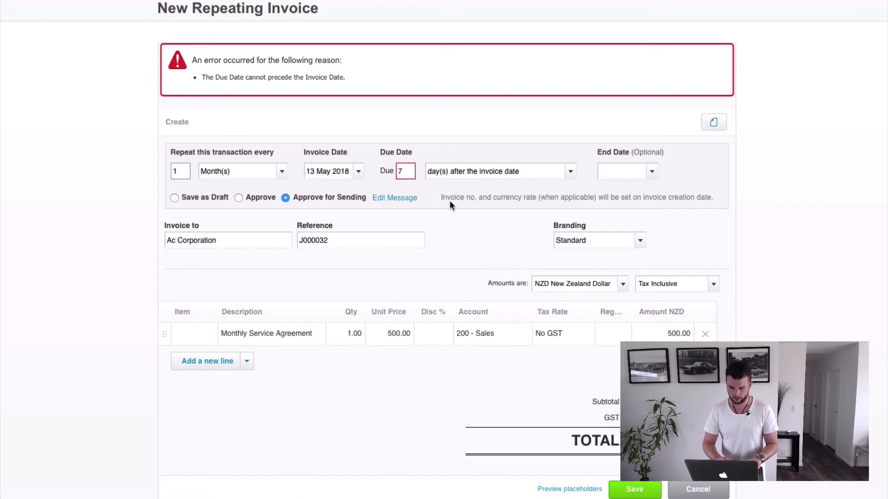
pyautogui.click(406, 171)
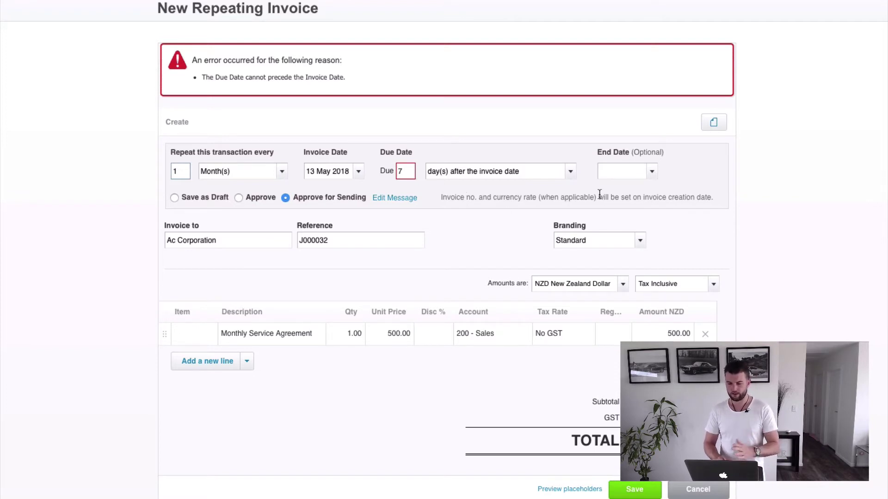
pyautogui.scroll(-2, 599, 197)
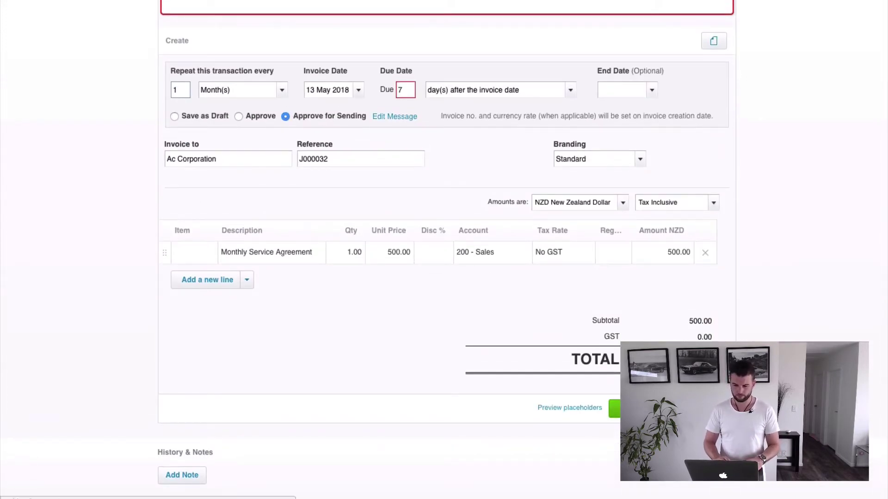
# Save the corrected repeating invoice and list Awaiting Payment invoices, showing INV-0042.
pyautogui.click(629, 408)
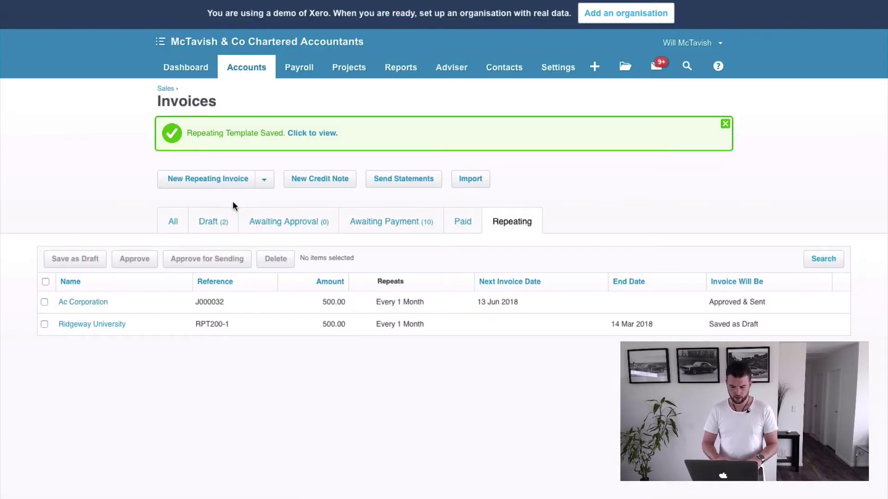
pyautogui.click(407, 234)
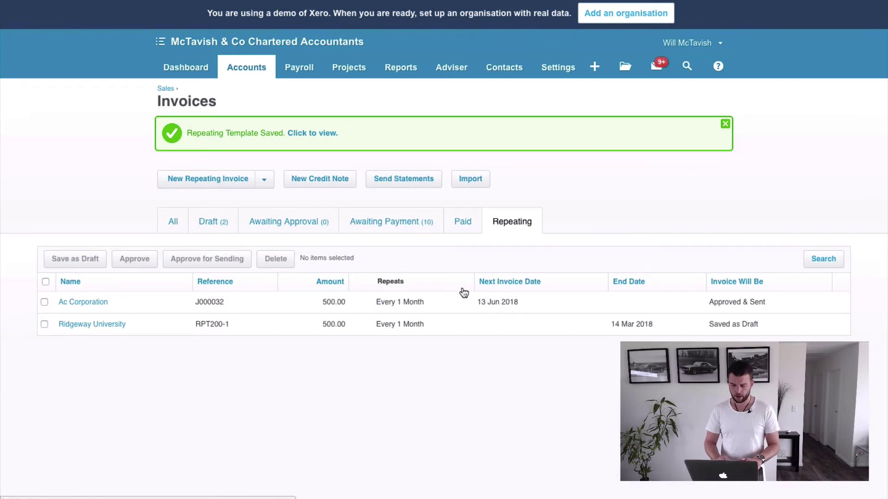
pyautogui.scroll(-1, 750, 306)
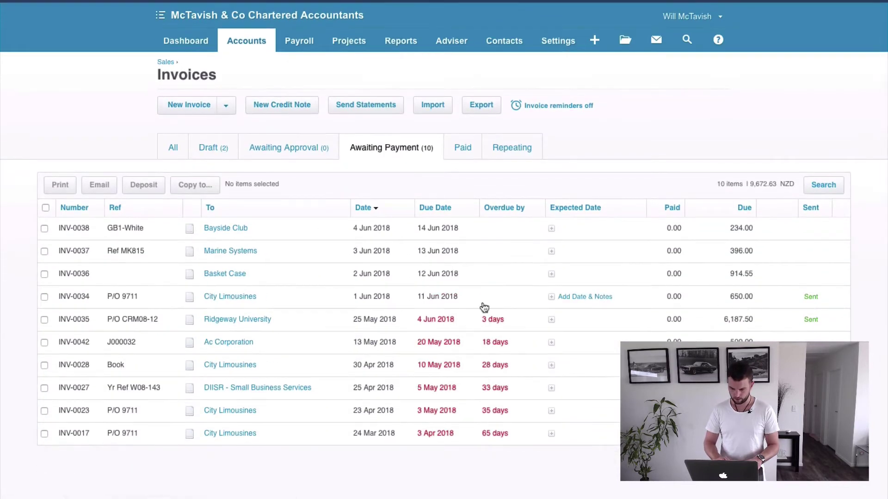
# Select INV-0042 for Ac Corporation and open it to confirm it repeats monthly.
pyautogui.click(44, 343)
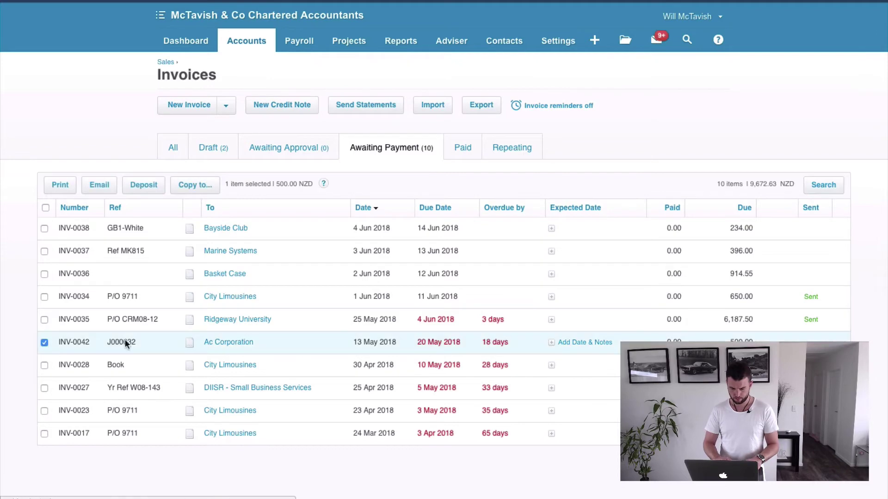
pyautogui.click(235, 346)
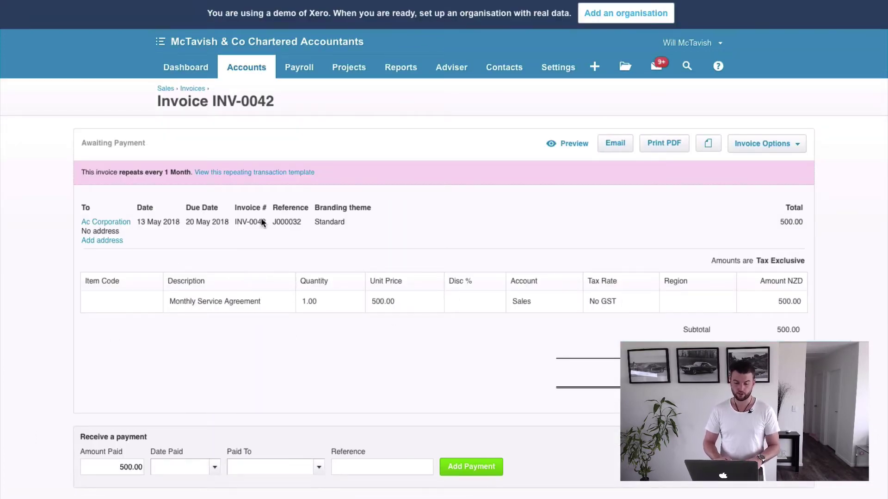
pyautogui.moveTo(123, 173); pyautogui.dragTo(173, 173)
pyautogui.click(428, 215)
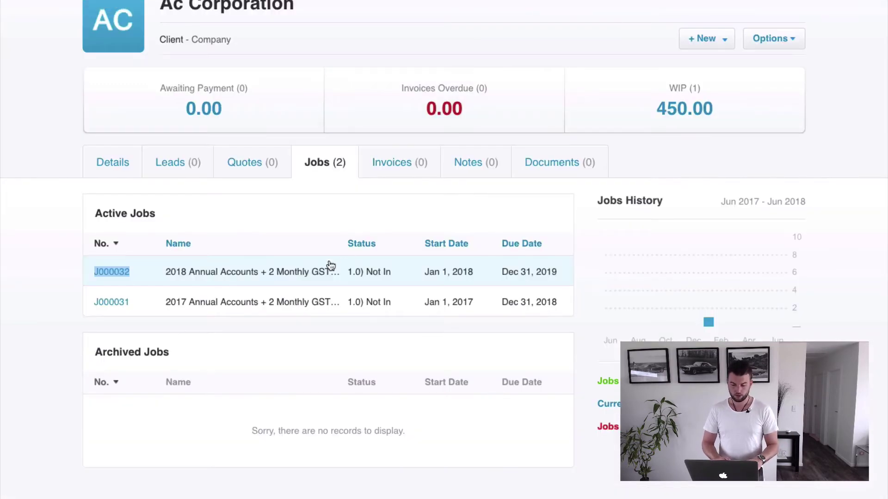
# Open job J000032 from Ac Corporation's Active Jobs and review its Financial tab, which has no invoices.
pyautogui.click(59, 245)
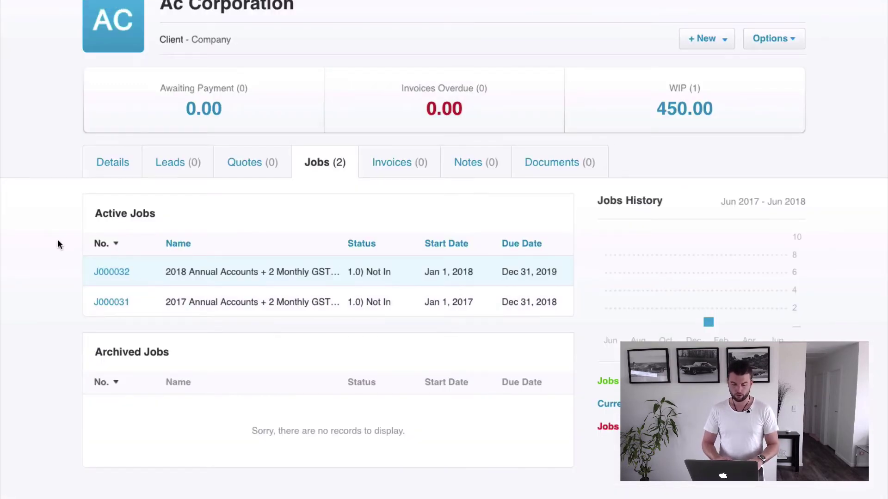
pyautogui.click(116, 273)
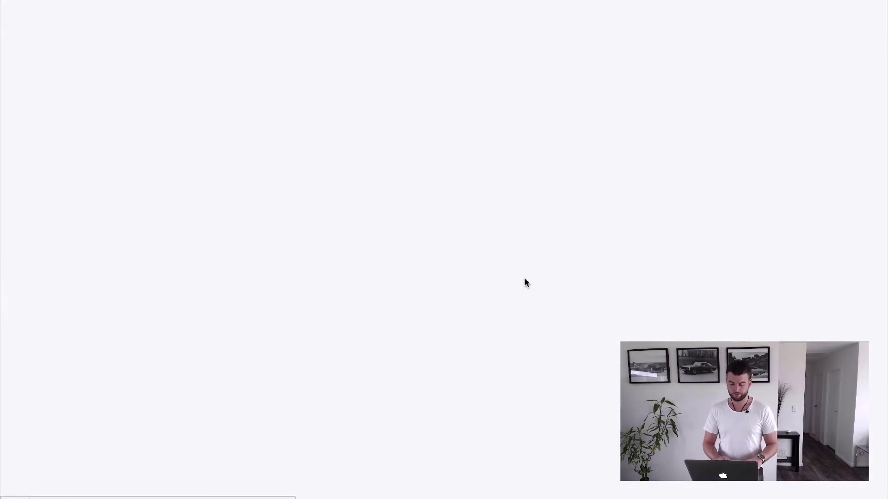
pyautogui.click(597, 231)
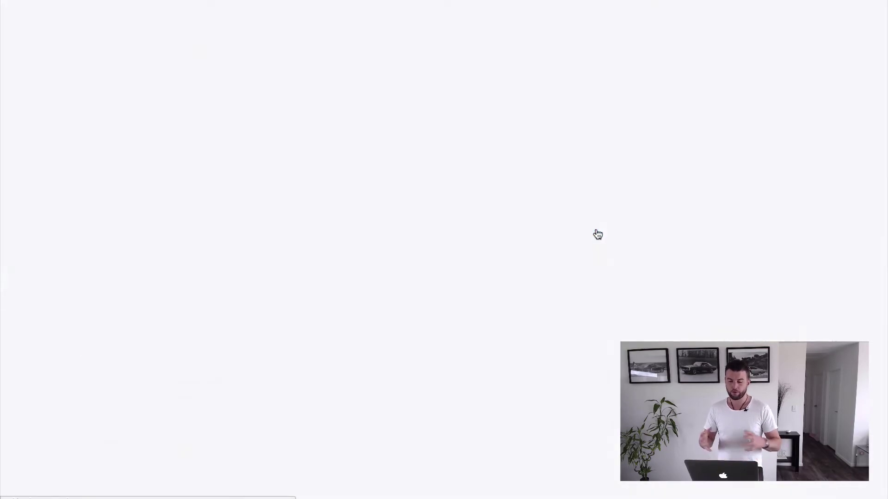
pyautogui.scroll(-2, 597, 235)
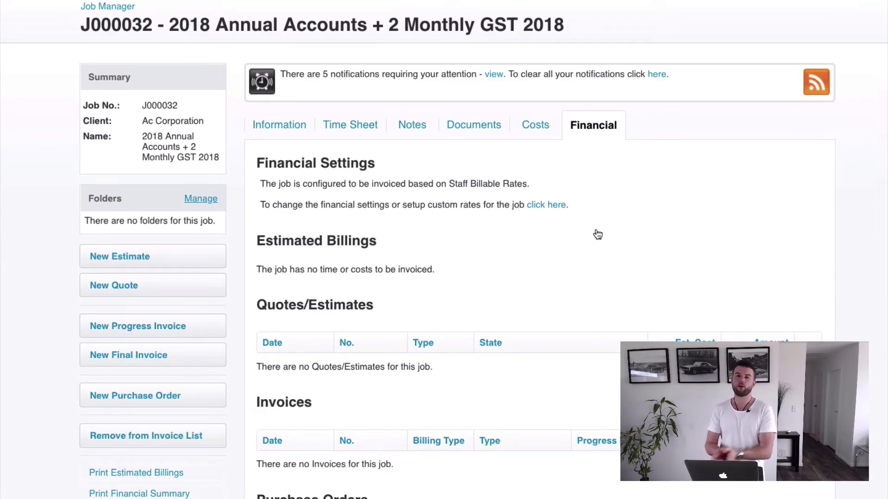
pyautogui.scroll(-2, 597, 234)
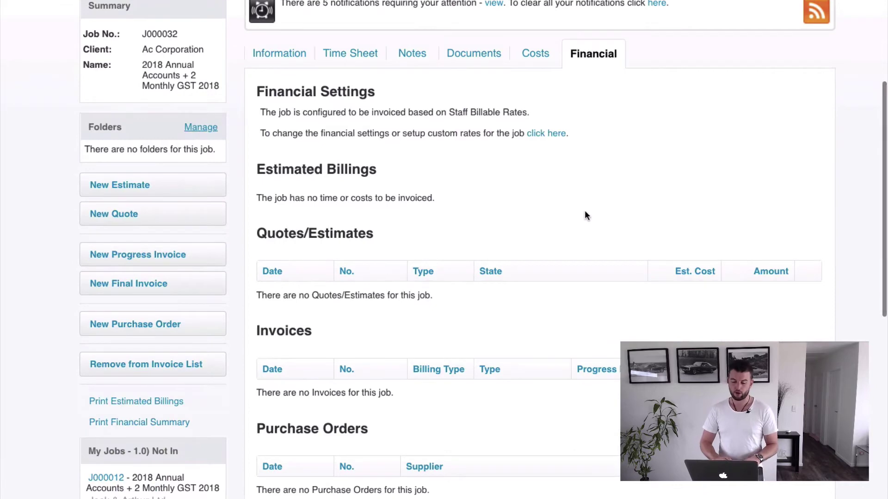
pyautogui.scroll(-2, 584, 213)
pyautogui.scroll(1, 576, 170)
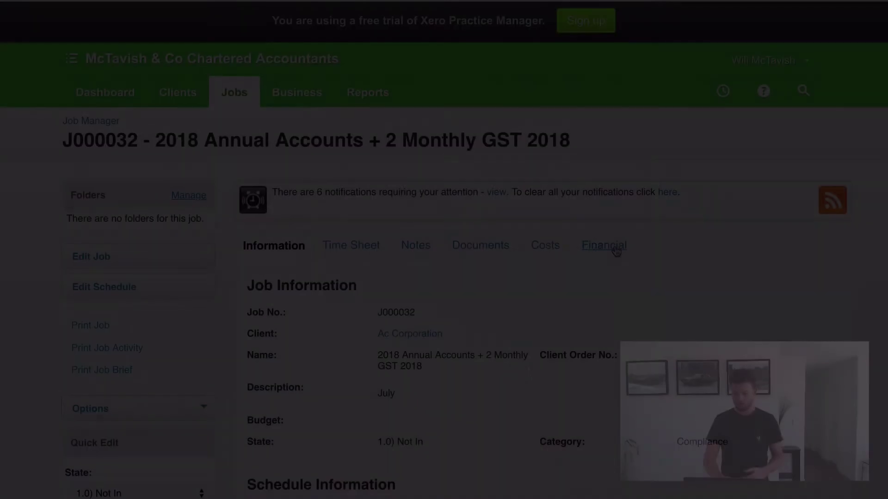
# Check the billed invoices on job J000032's Financial tab and open invoice INV-0042.
pyautogui.click(616, 249)
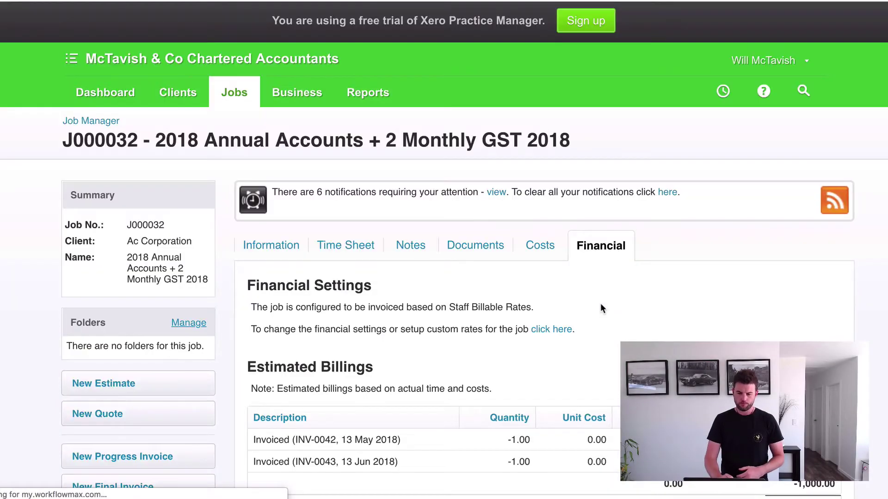
pyautogui.scroll(-8, 601, 307)
pyautogui.scroll(-2, 600, 304)
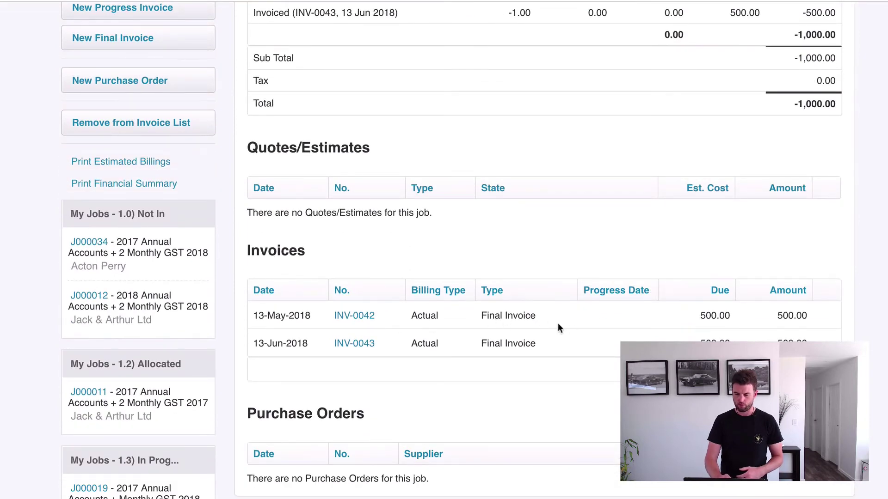
pyautogui.scroll(3, 459, 325)
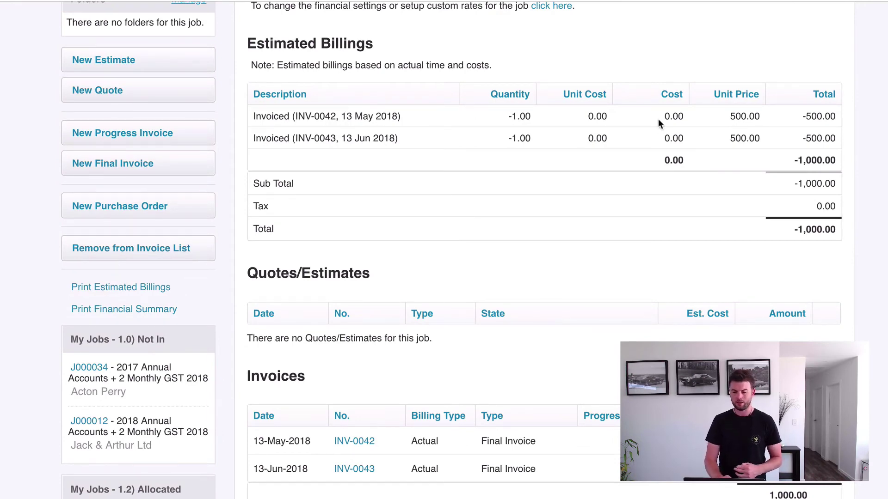
pyautogui.scroll(-3, 717, 128)
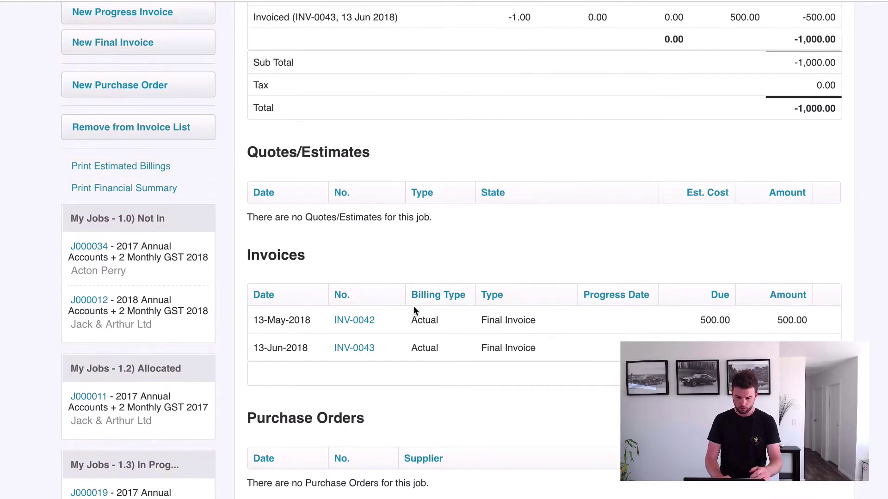
pyautogui.click(350, 323)
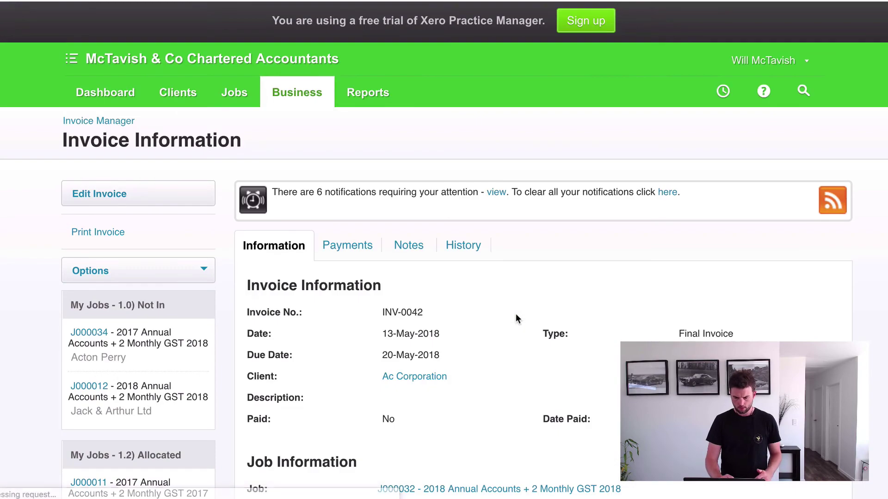
# Look over invoice INV-0042's details, then go back to job J000032's Financial tab.
pyautogui.scroll(-4, 516, 318)
pyautogui.scroll(-4, 515, 316)
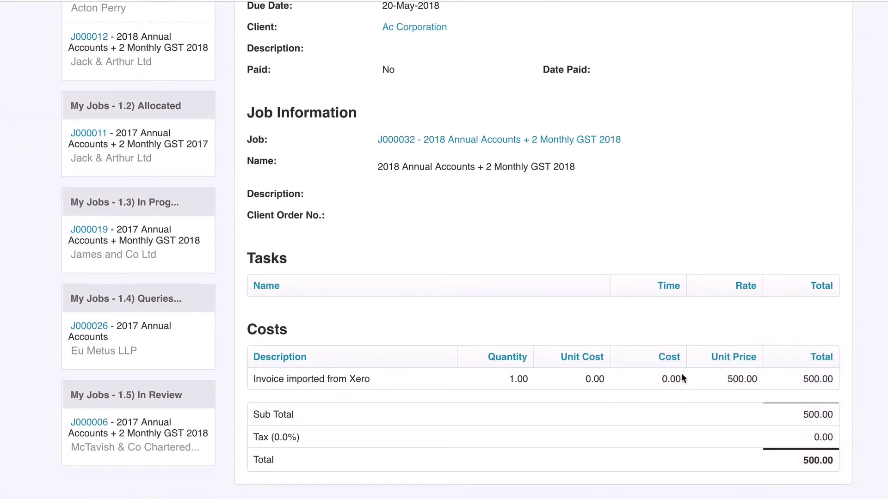
pyautogui.scroll(8, 600, 363)
pyautogui.scroll(-3, 473, 306)
pyautogui.scroll(-1, 472, 306)
pyautogui.click(452, 313)
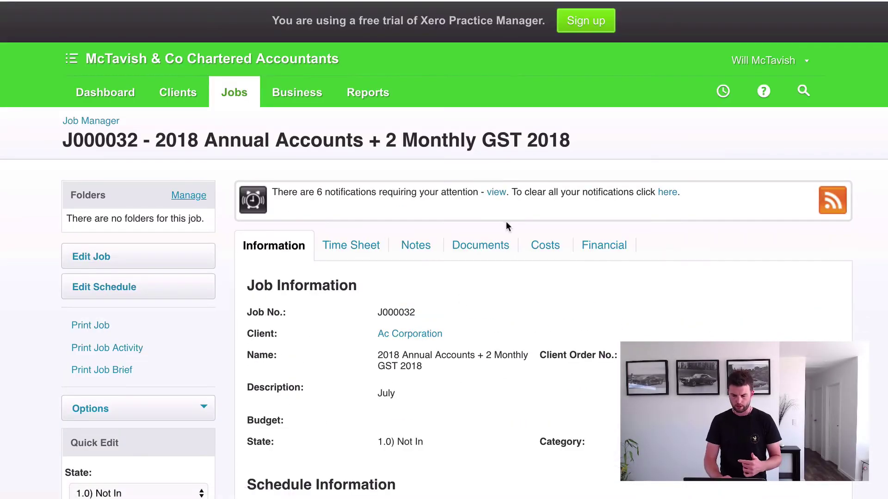
pyautogui.click(597, 246)
# Review the job's Estimated Billings and bring up a blank time sheet entry form.
pyautogui.scroll(-2, 579, 357)
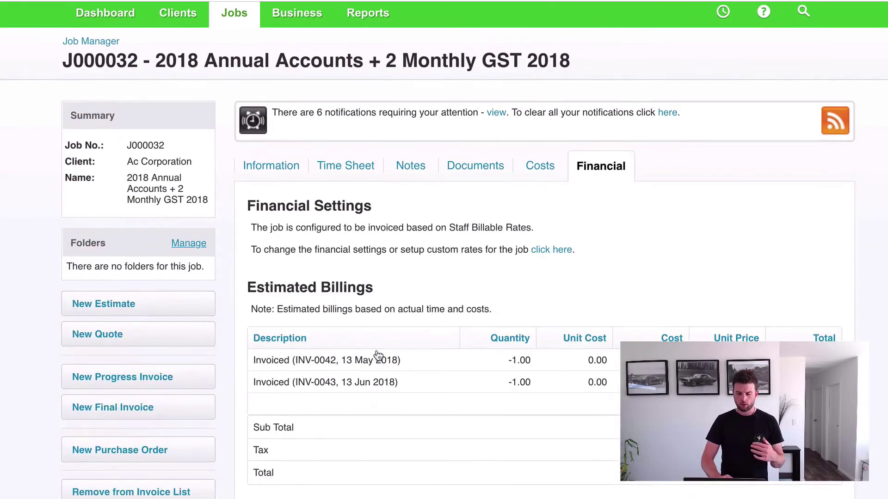
pyautogui.scroll(-1, 407, 382)
pyautogui.scroll(-2, 413, 346)
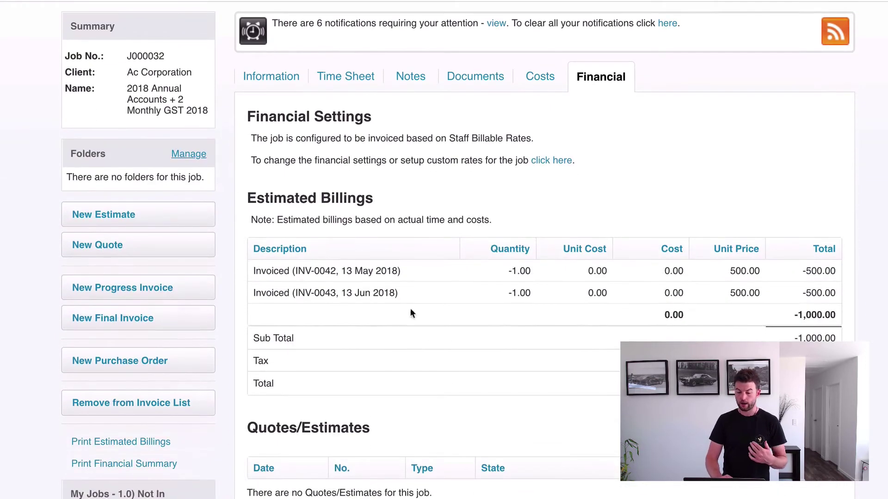
pyautogui.scroll(-1, 414, 269)
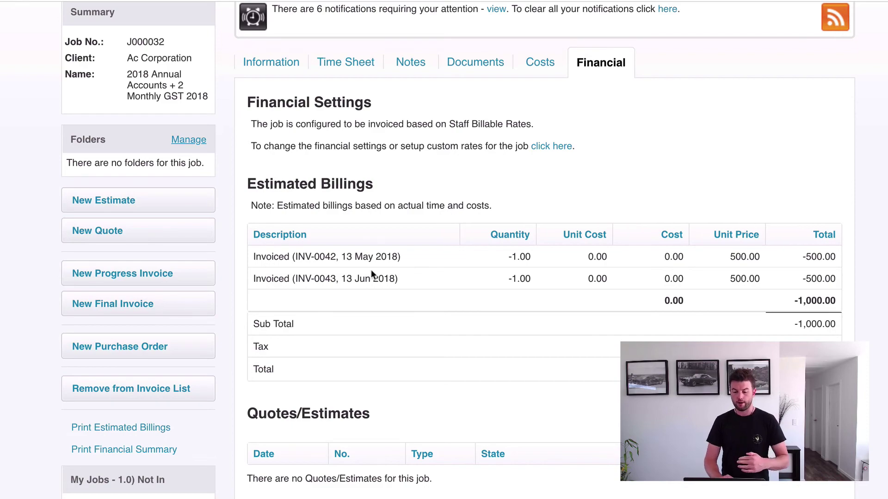
pyautogui.scroll(-8, 500, 263)
pyautogui.scroll(10, 476, 250)
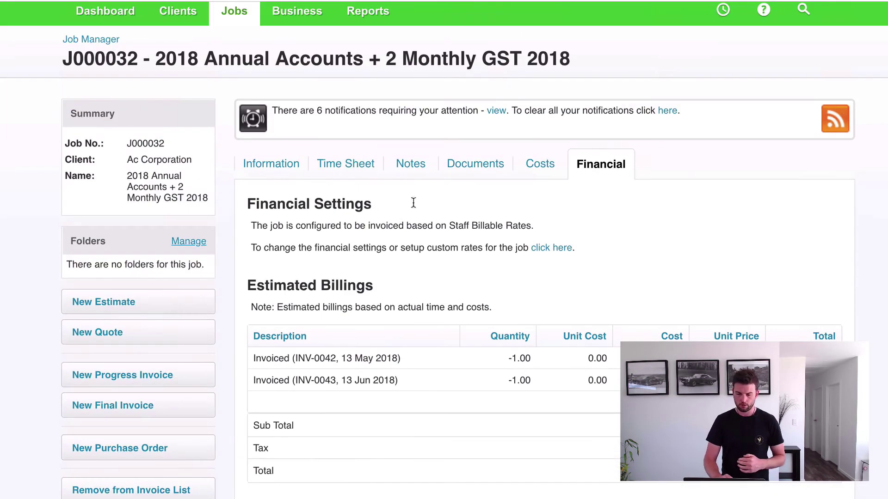
pyautogui.click(361, 165)
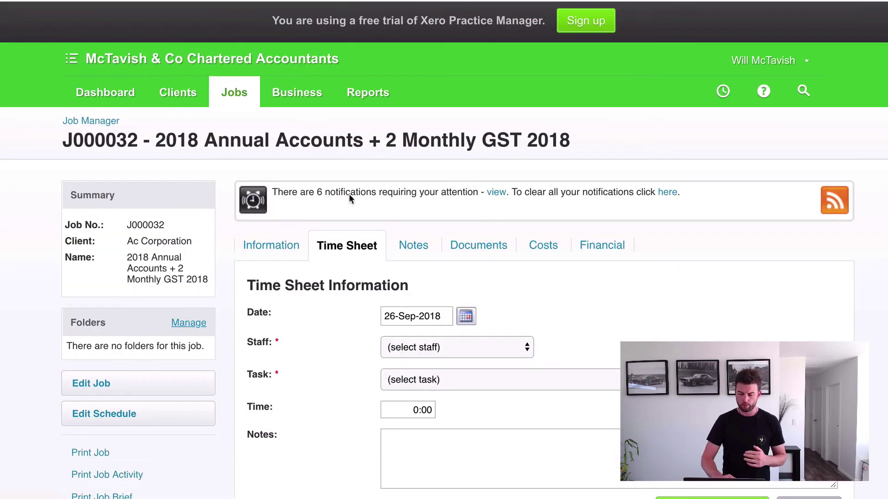
# Save a 4:00 Annual Accounts time entry for the chosen staff member on job J000032.
pyautogui.scroll(-5, 356, 190)
pyautogui.click(479, 67)
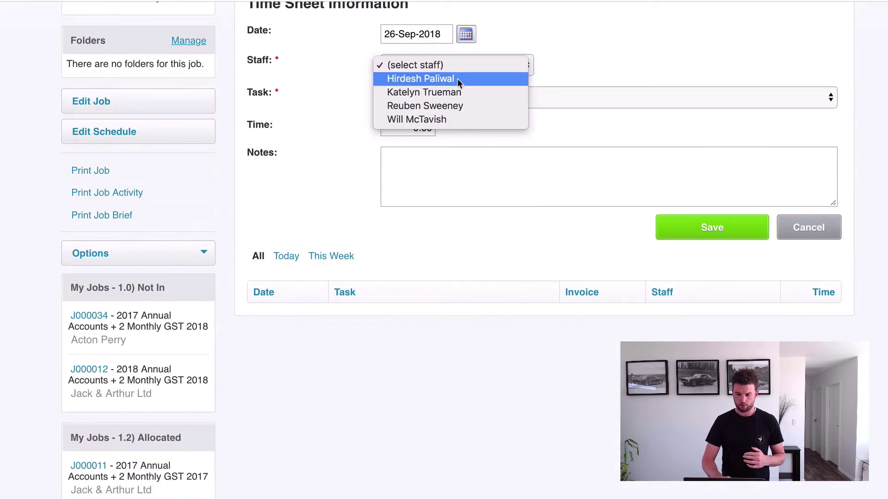
pyautogui.click(437, 120)
pyautogui.click(457, 104)
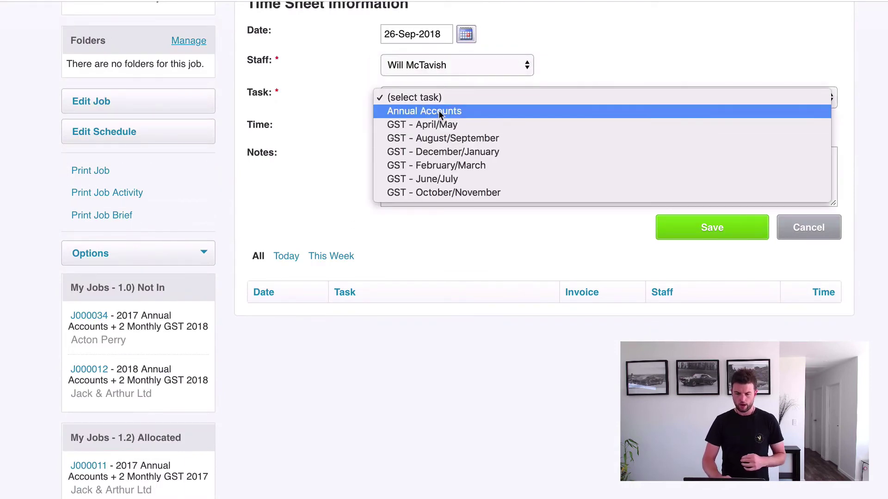
pyautogui.click(451, 111)
pyautogui.click(403, 125)
pyautogui.write('4')
pyautogui.press('Tab')
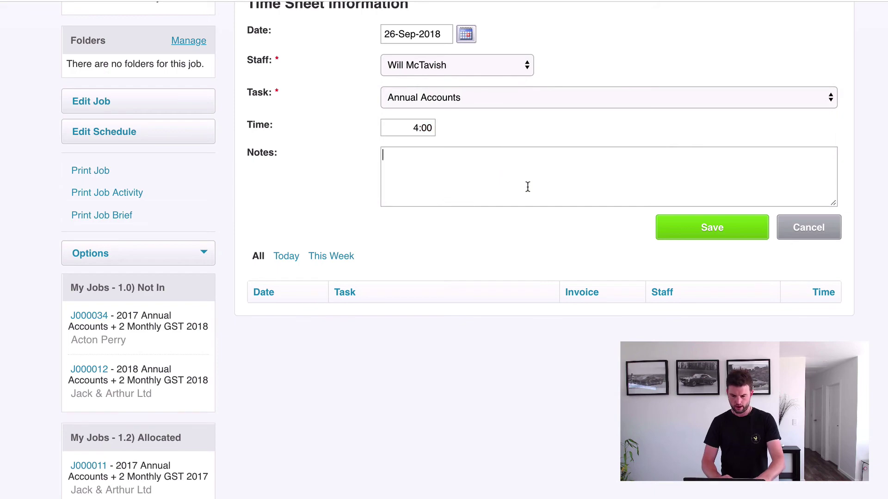
pyautogui.click(716, 231)
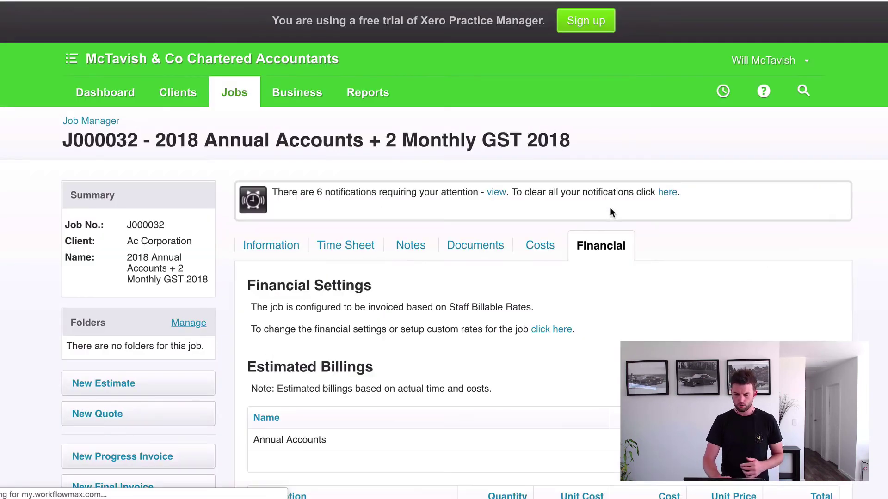
pyautogui.scroll(-5, 701, 332)
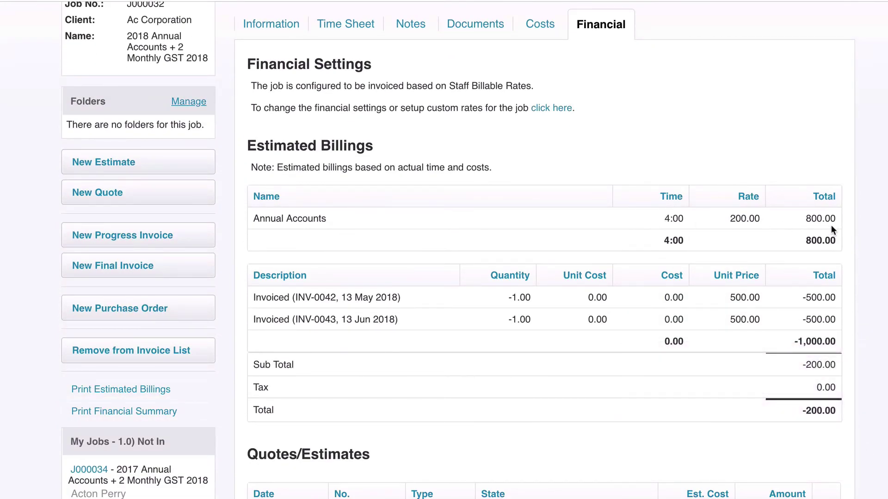
pyautogui.scroll(-2, 661, 333)
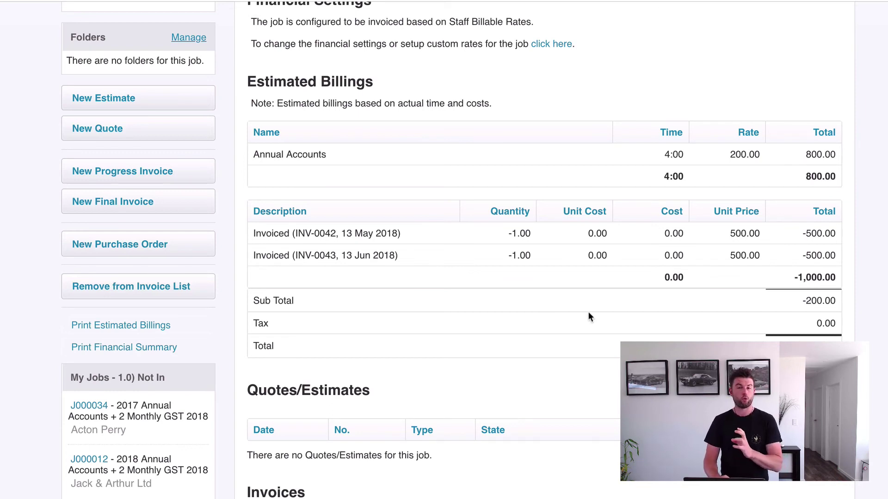
# Write off job J000032's unbilled WIP by removing it from the invoice list.
pyautogui.click(179, 286)
pyautogui.click(402, 276)
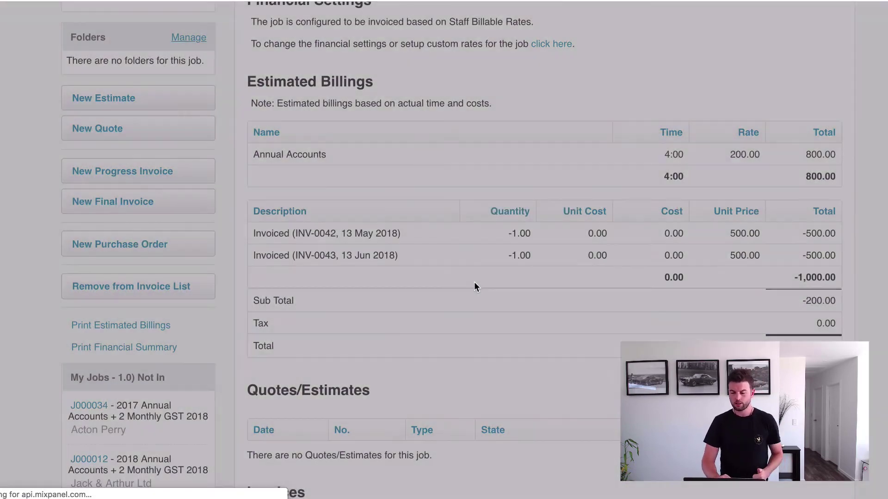
pyautogui.scroll(-7, 634, 290)
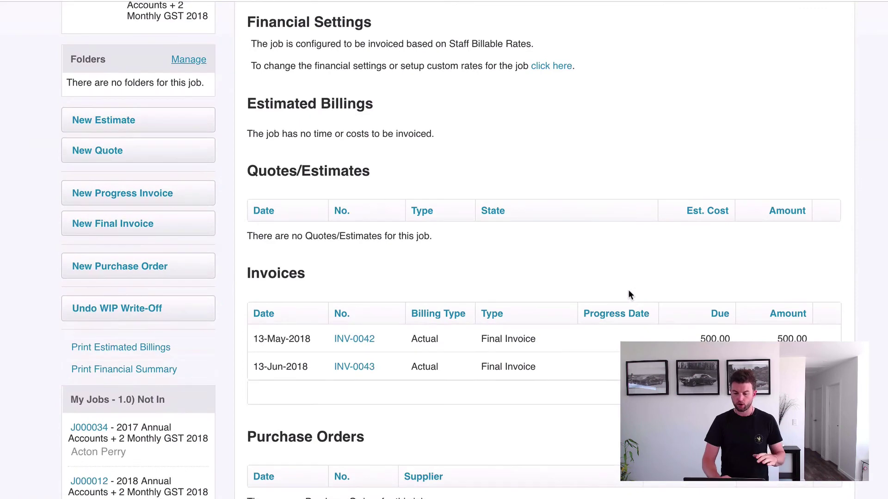
pyautogui.scroll(3, 605, 136)
pyautogui.scroll(1, 601, 166)
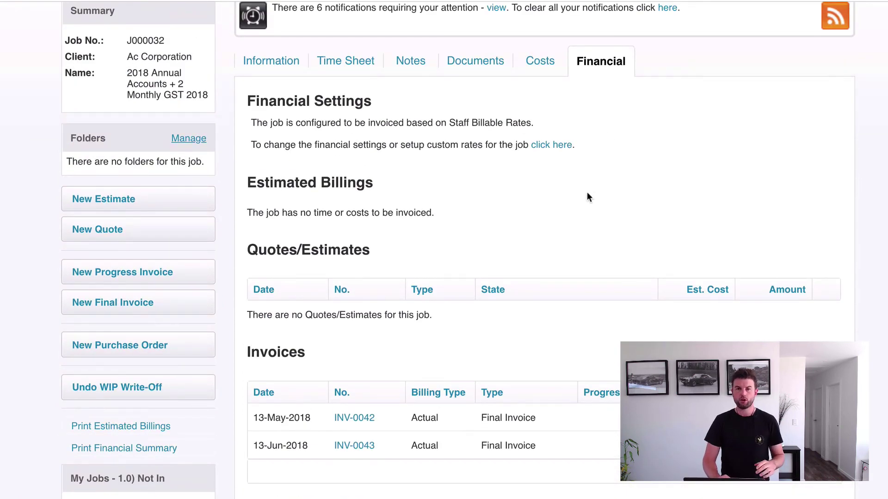
pyautogui.scroll(-2, 447, 237)
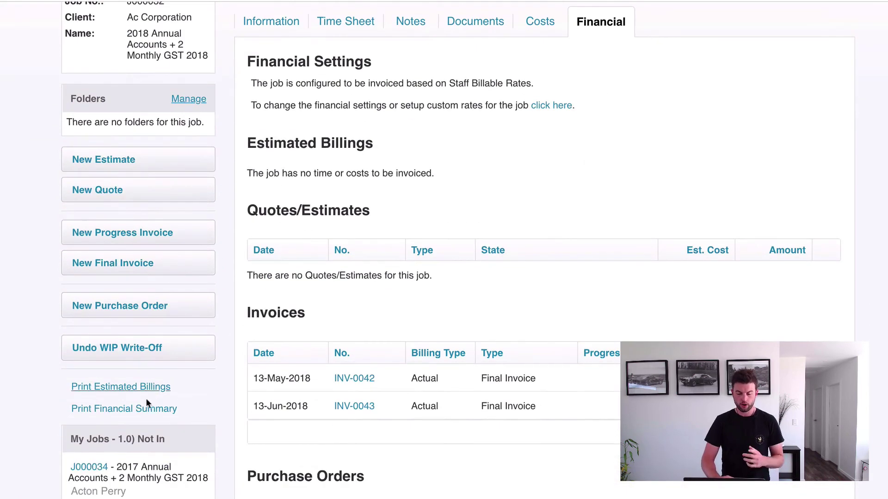
# View the job's printable financial summary showing 1,000.00 invoiced.
pyautogui.click(144, 410)
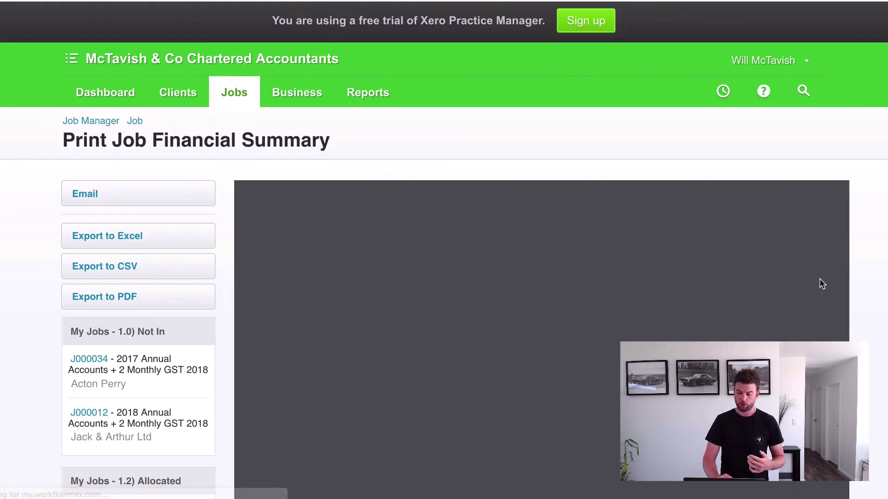
pyautogui.scroll(-5, 885, 276)
pyautogui.scroll(-4, 819, 266)
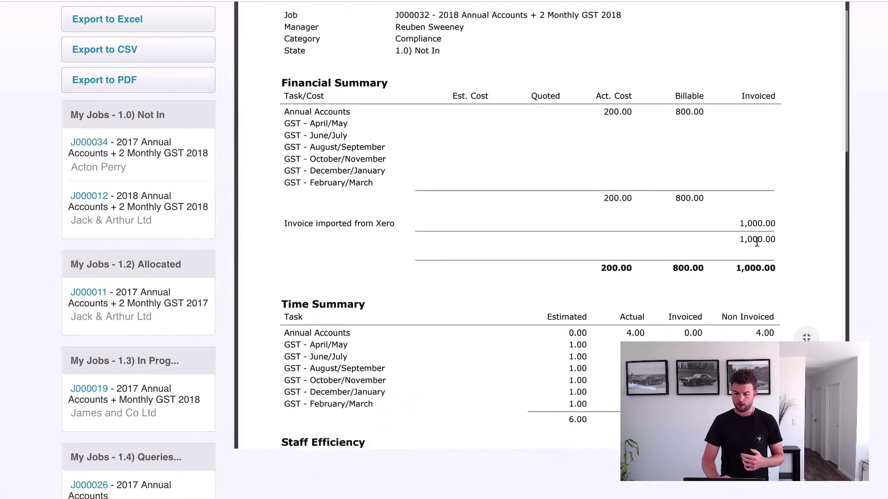